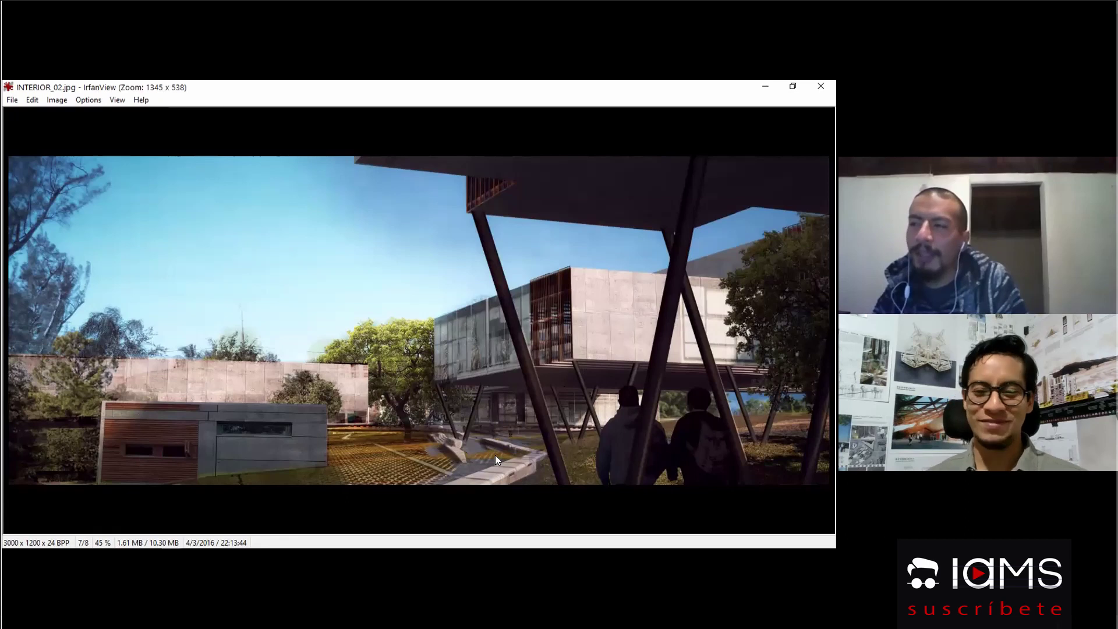
Review the INTERIOR_01.jpg render that precedes INTERIOR_02.jpg, then close the image
key("Left")
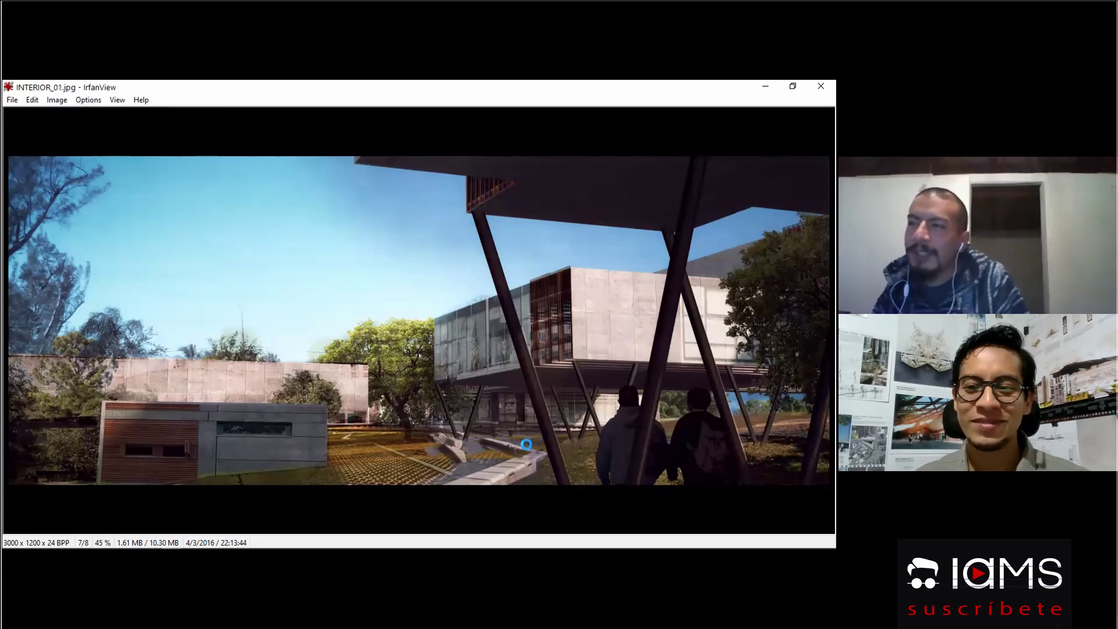
key("Left")
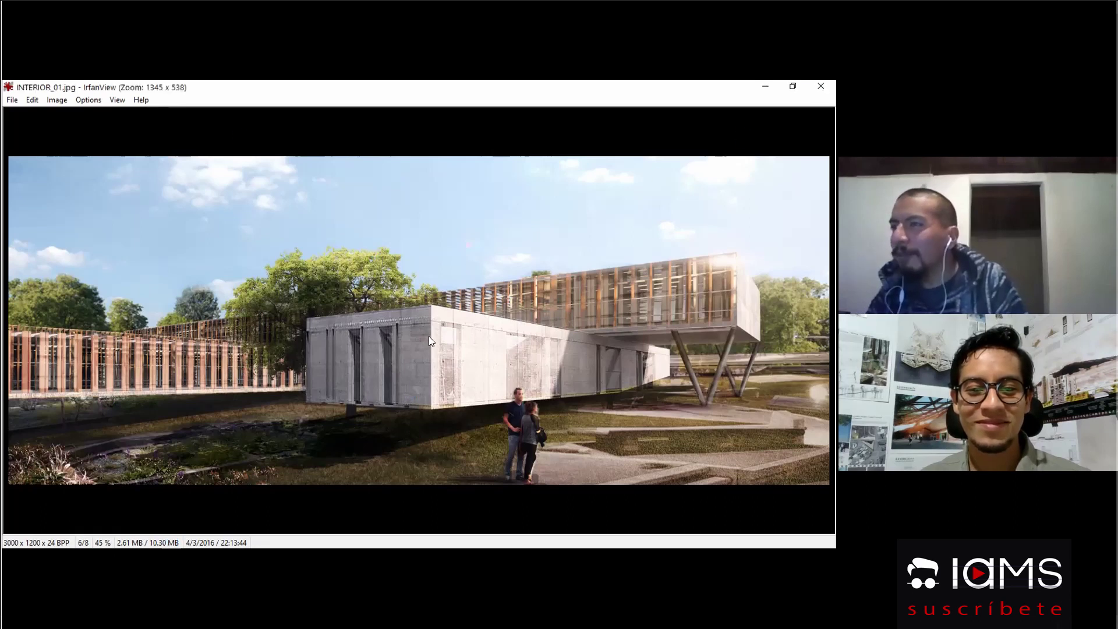
key("Escape")
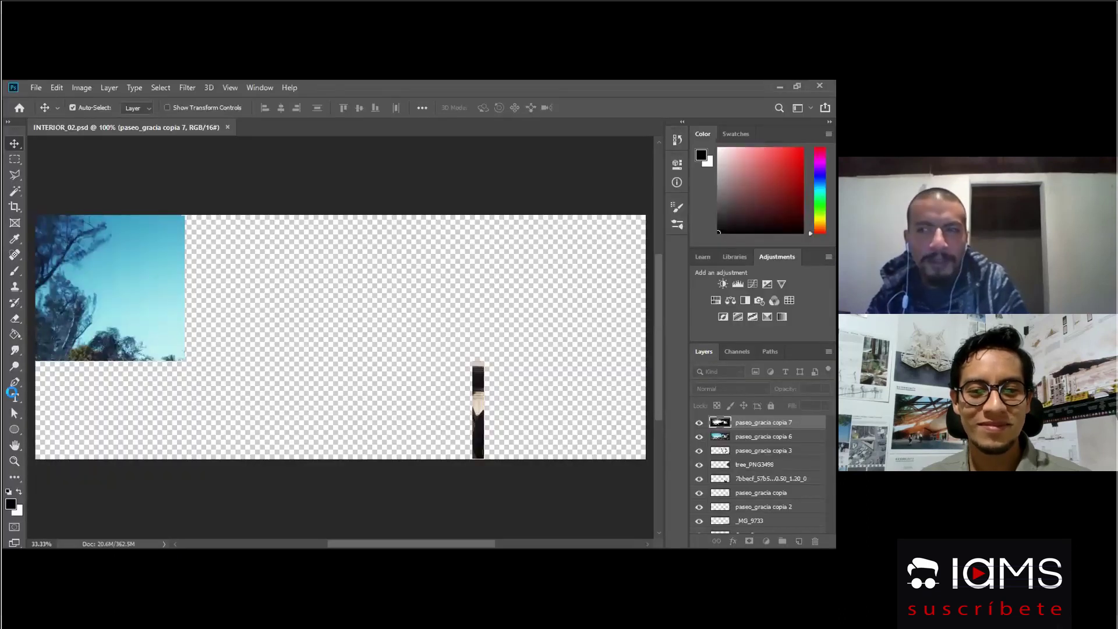
Switch to IrfanView to examine the CORTE_AA.jpg section up close and browse the following images through COTIZACIÓN-02.jpg
key("alt+Tab")
left_click_drag(282, 339, 446, 416)
left_click(370, 380)
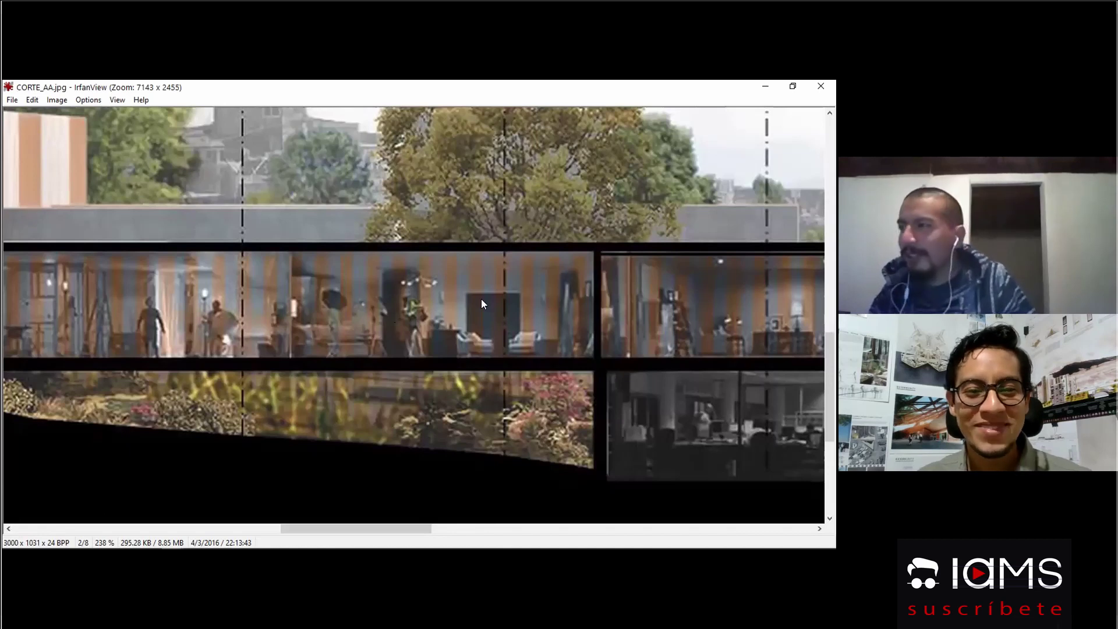
key("space")
key("space")
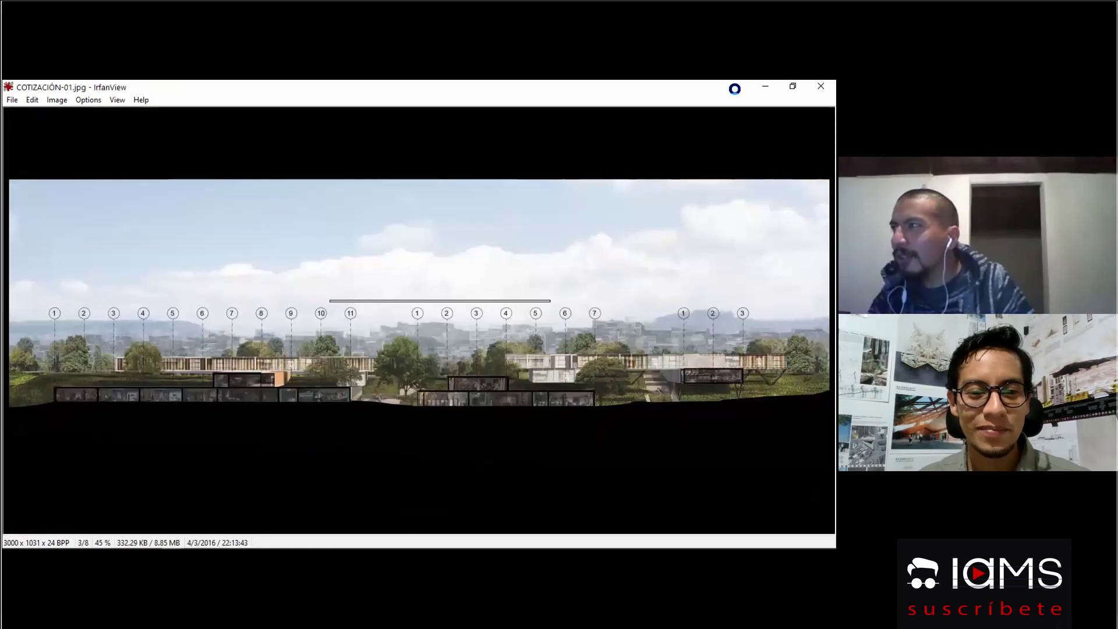
key("space")
key("space")
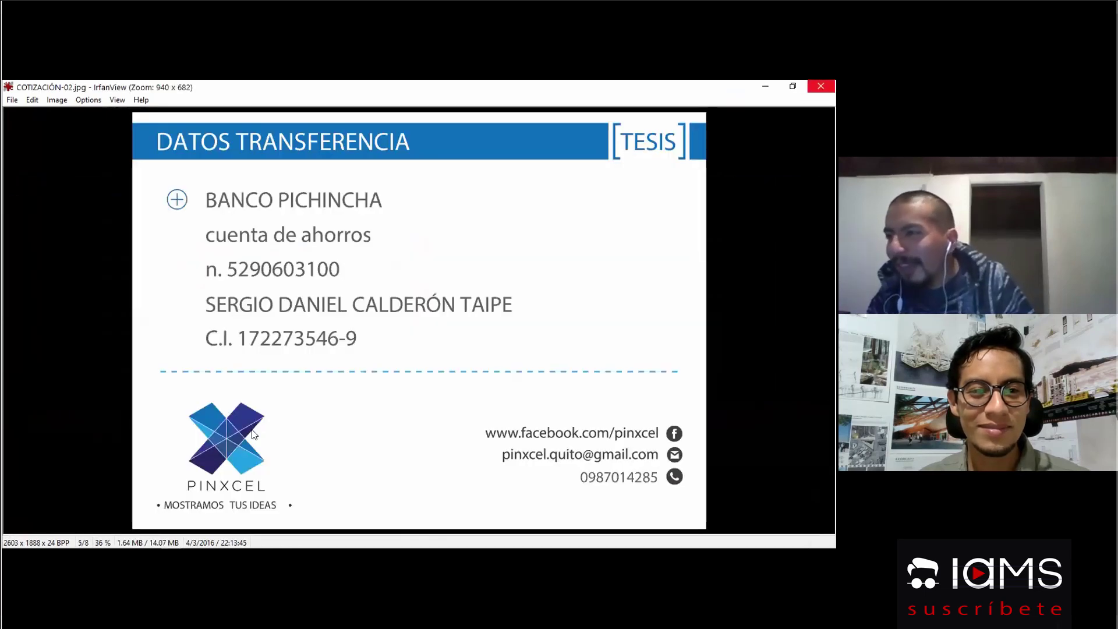
key("Escape")
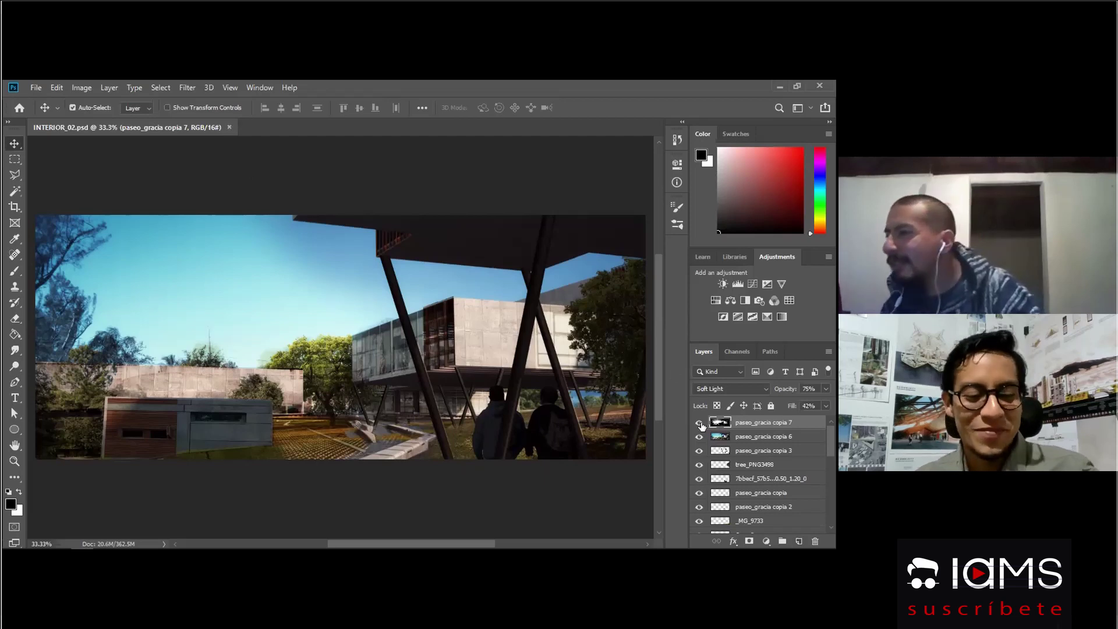
Hide the paseo_gracia copia 7 and copia 6 layers, plus the lower layers from 1-newstaugusti up to Capa 3
left_click_drag(698, 428, 699, 440)
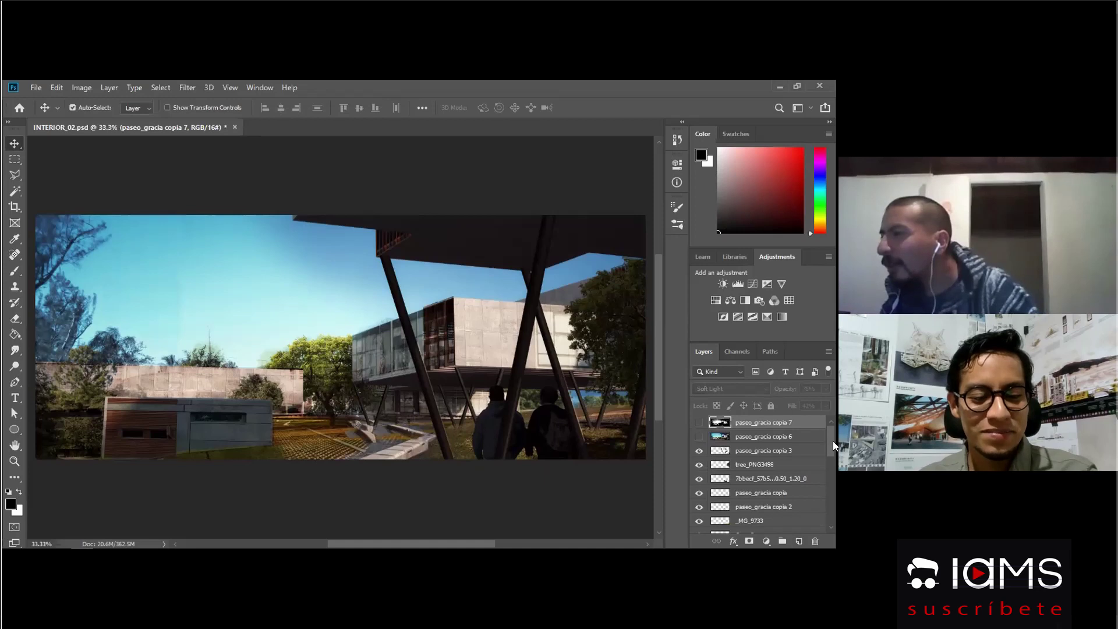
left_click_drag(829, 449, 828, 532)
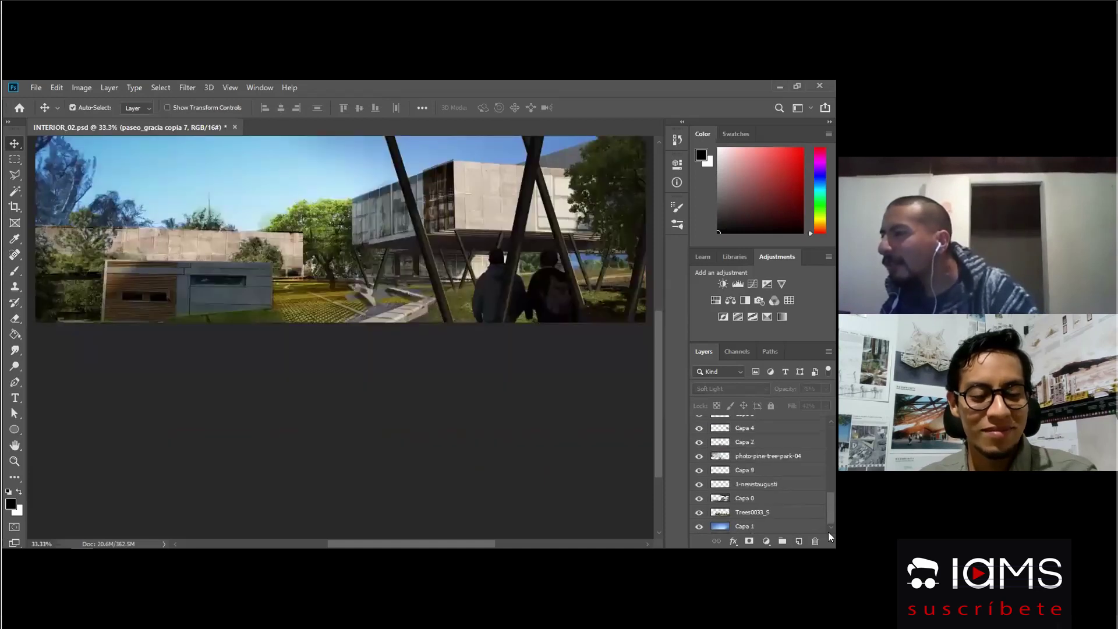
left_click(705, 498)
left_click_drag(699, 484, 703, 448)
scroll(706, 459, "up", 2)
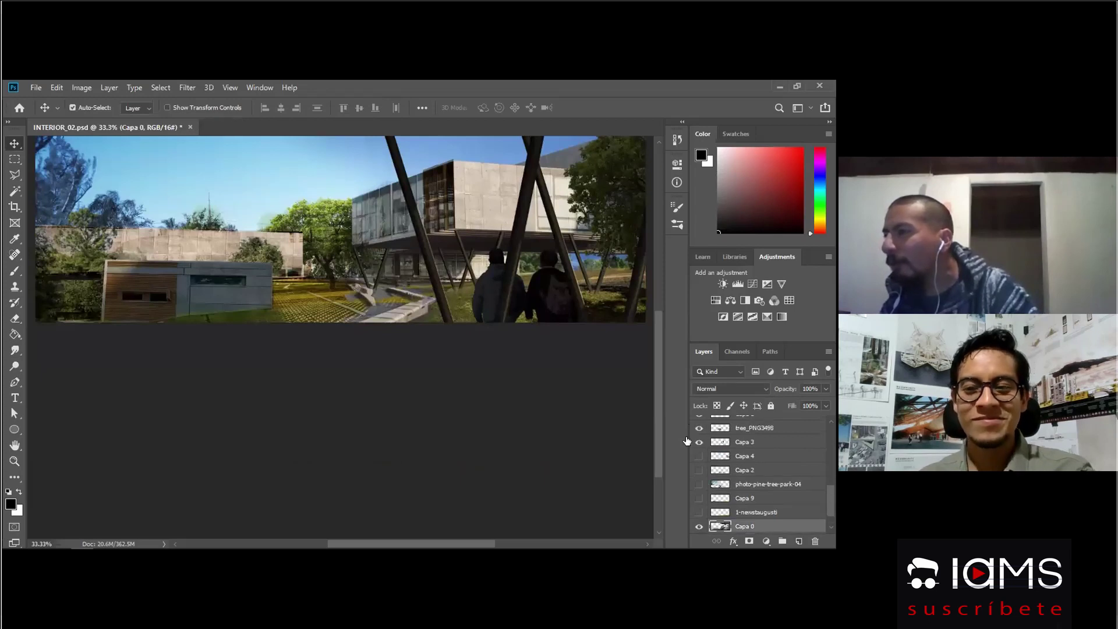
left_click(699, 441)
Hide the layers from the tree_PNG3498 layer above Capa 3 up to Capa 8
scroll(698, 441, "up", 4)
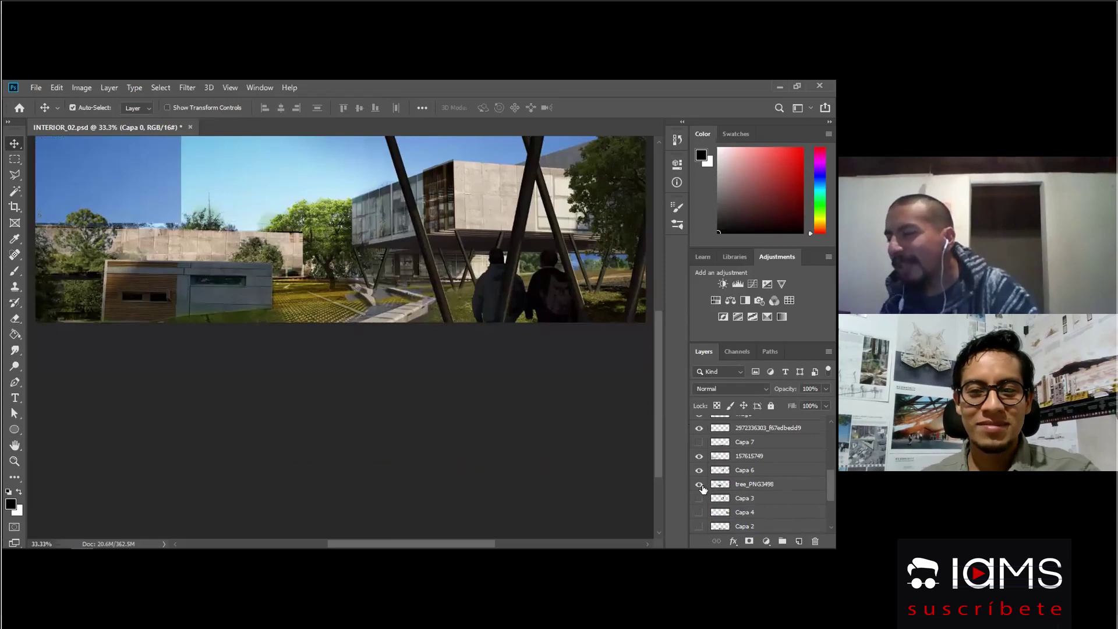
left_click_drag(701, 488, 706, 454)
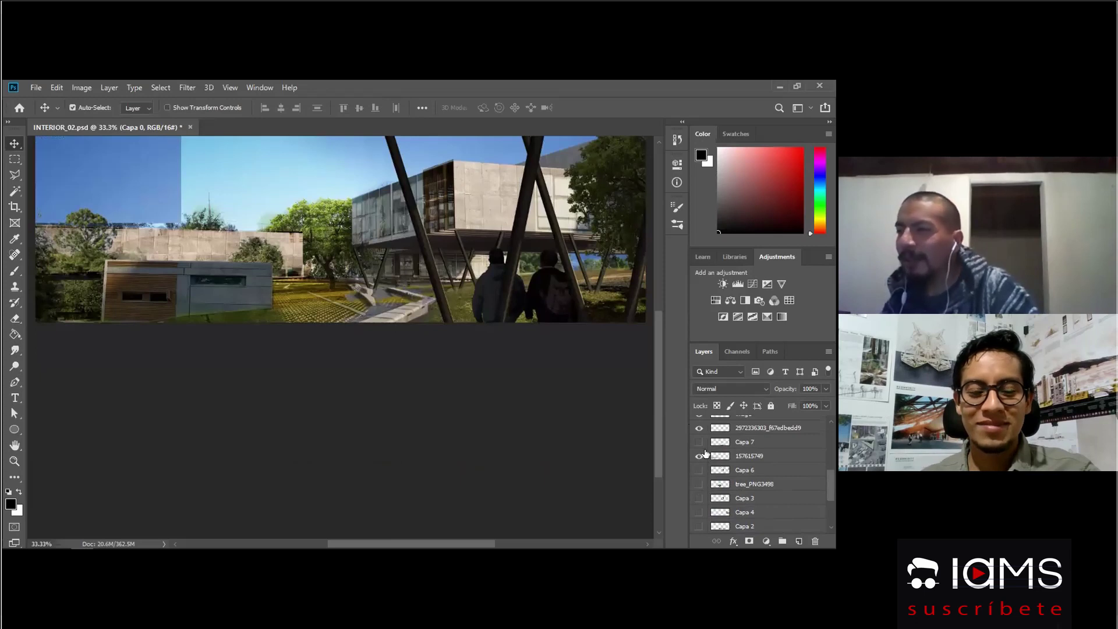
scroll(707, 454, "up", 2)
left_click(699, 484)
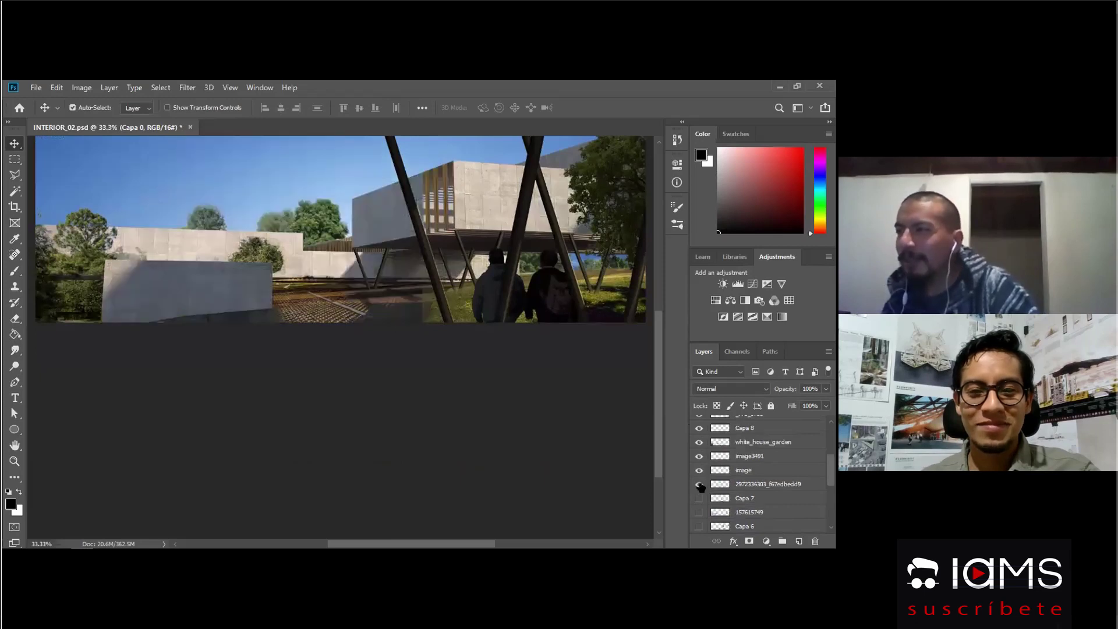
left_click_drag(699, 428, 699, 456)
Hide the upper layers from _MG_9733 up to paseo_gracia copia 3
scroll(700, 467, "up", 2)
left_click(700, 469)
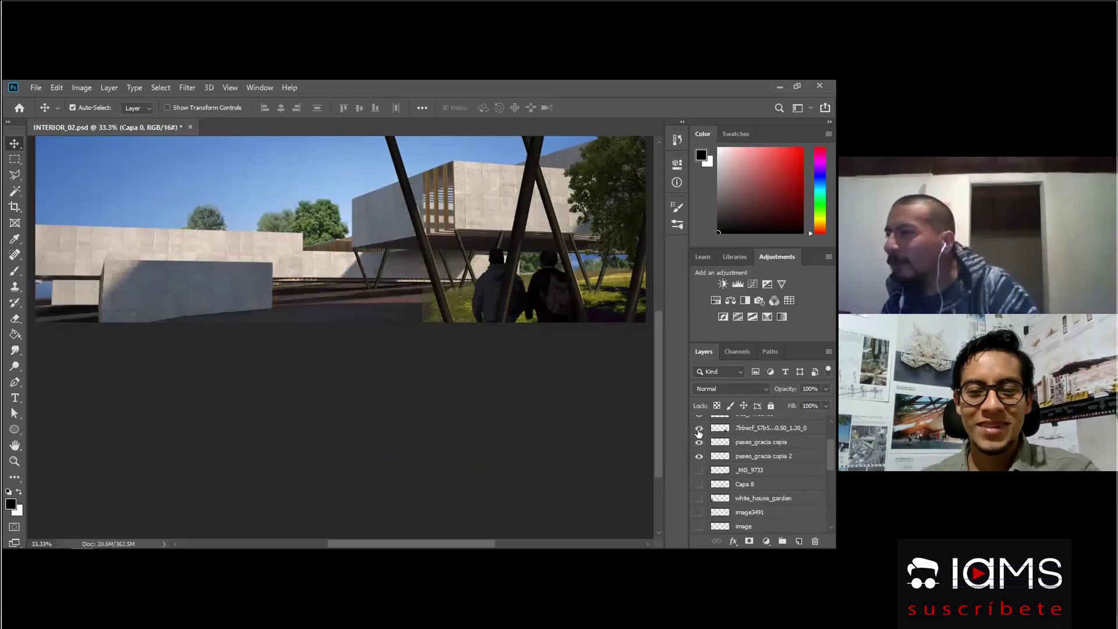
scroll(705, 452, "up", 2)
left_click(700, 477)
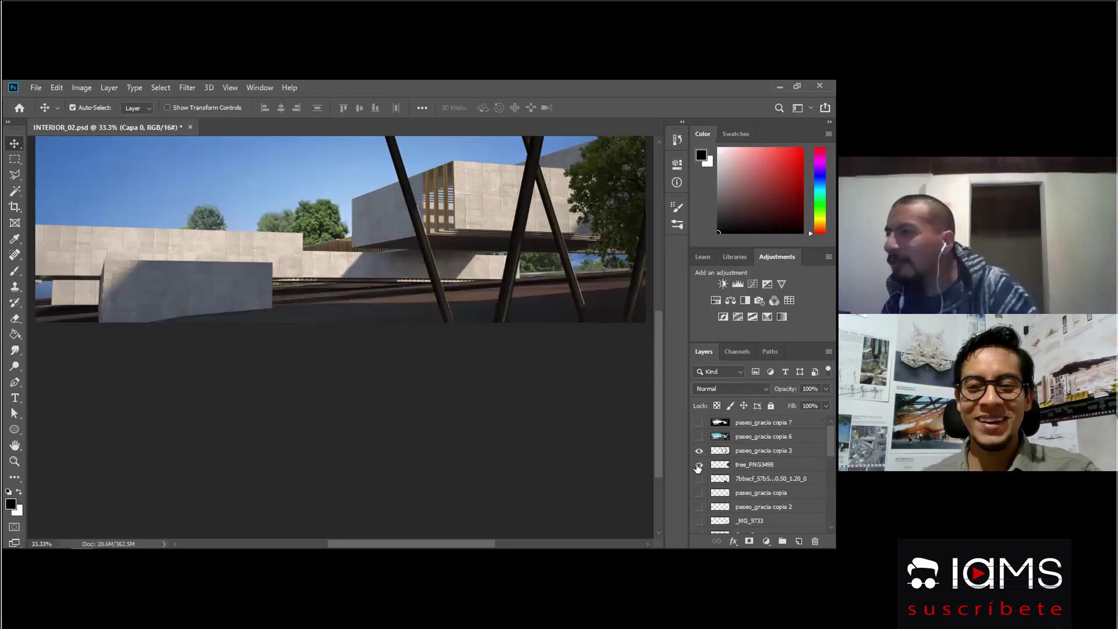
left_click(699, 450)
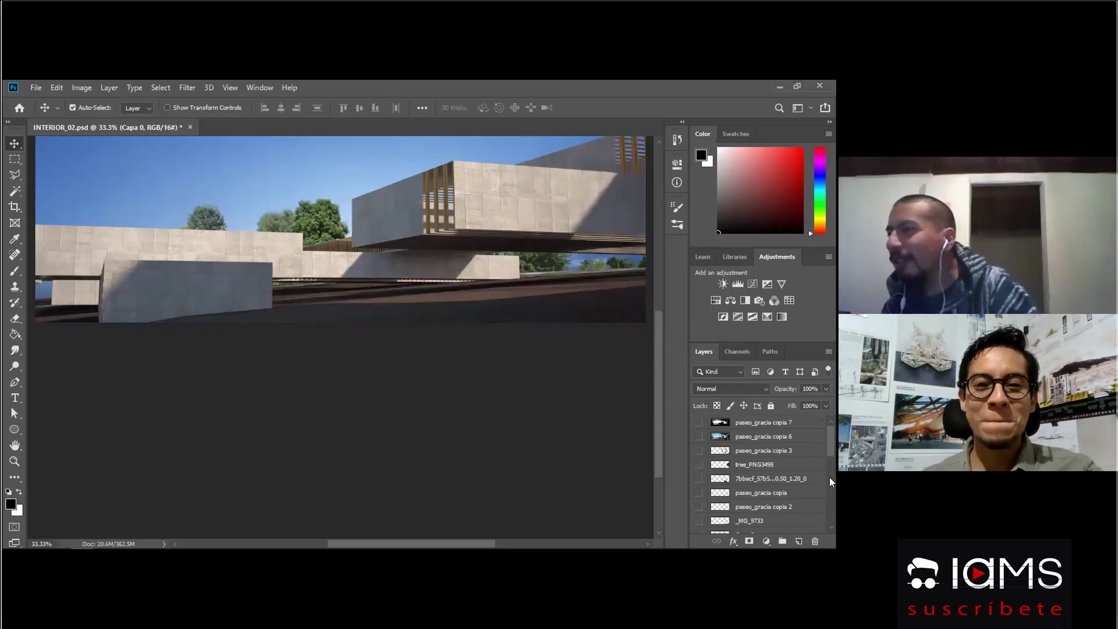
Hide the Trees0033_5 background trees and the Capa 1 sky so only the Capa 0 base render remains visible
scroll(830, 529, "down", 5)
left_click(698, 512)
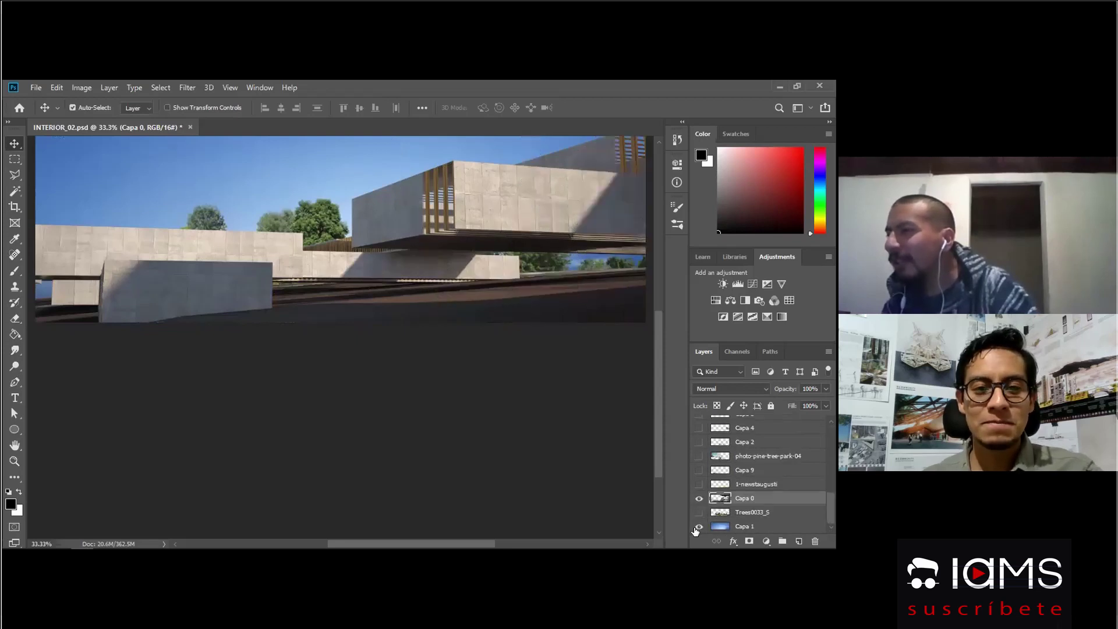
left_click(698, 527)
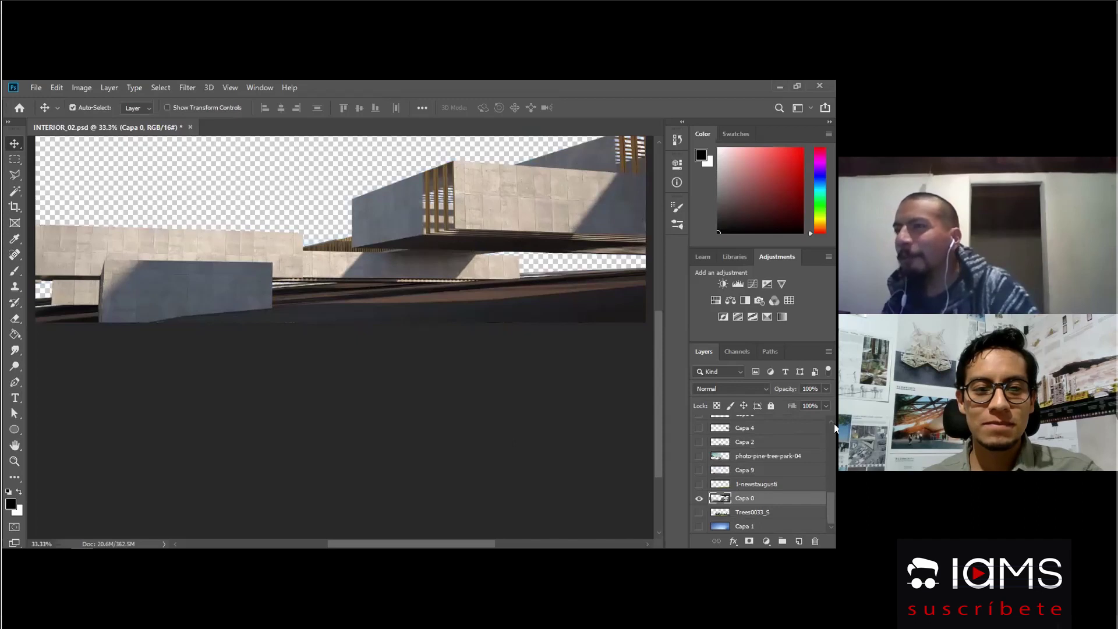
Toggle the paseo_gracia copia 6 layer repeatedly to compare the base render with the finished collage, leaving the layer shown
scroll(829, 499, "up", 5)
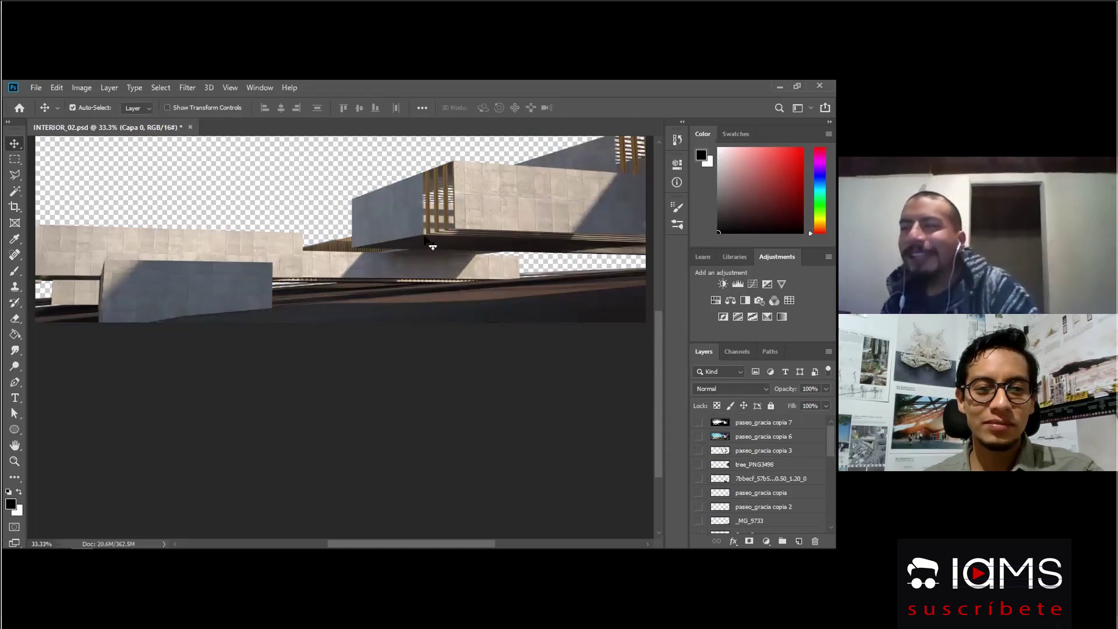
left_click(699, 437)
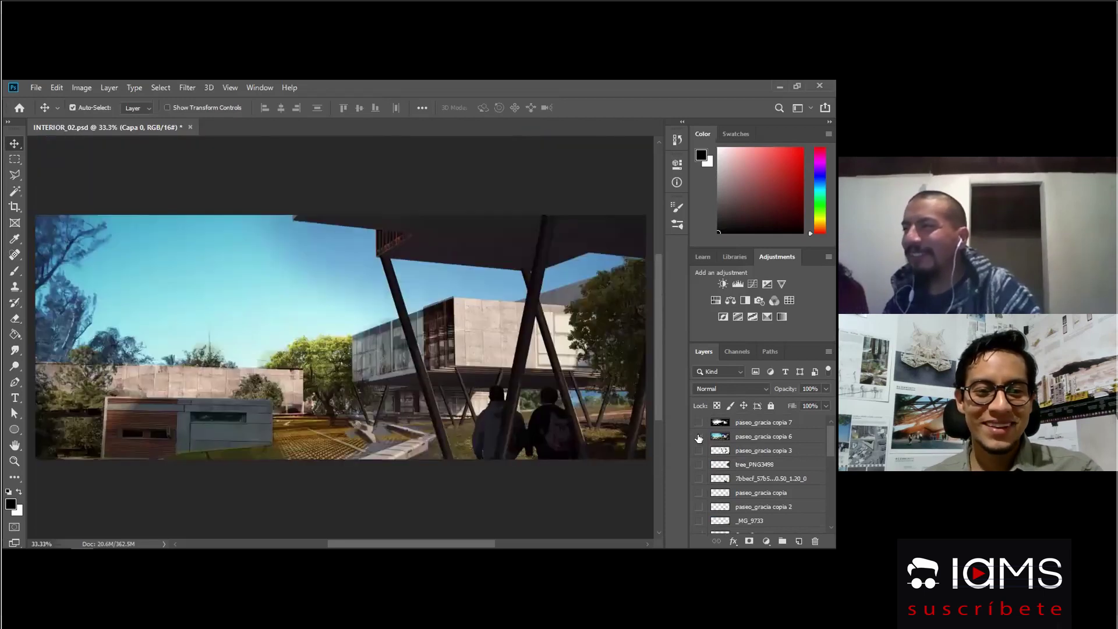
left_click(699, 437)
left_click(698, 437)
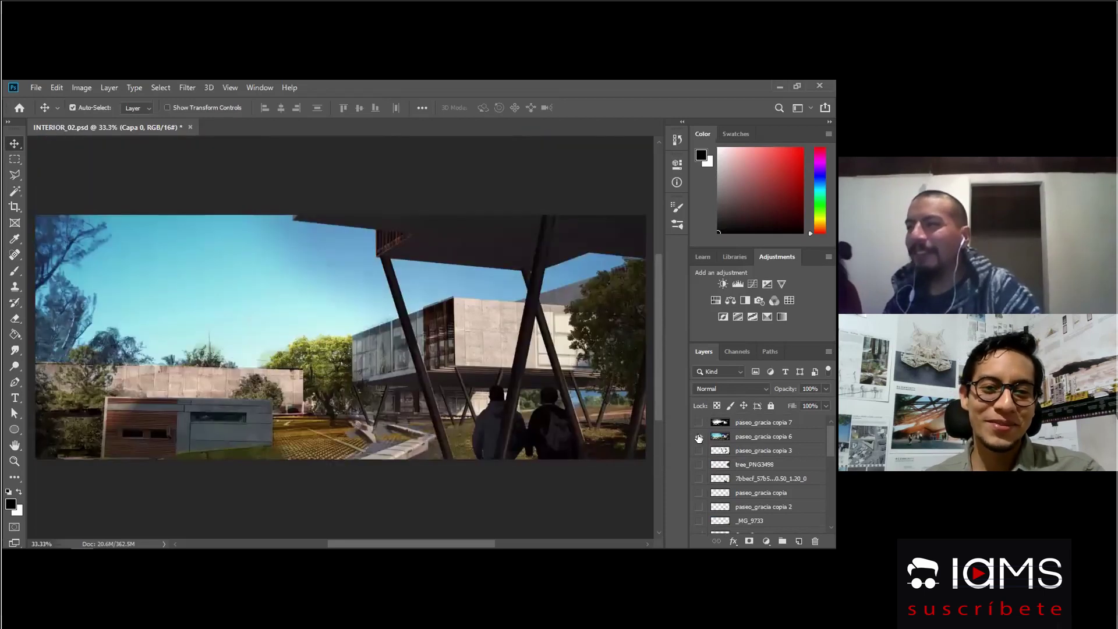
left_click(698, 437)
left_click(698, 437)
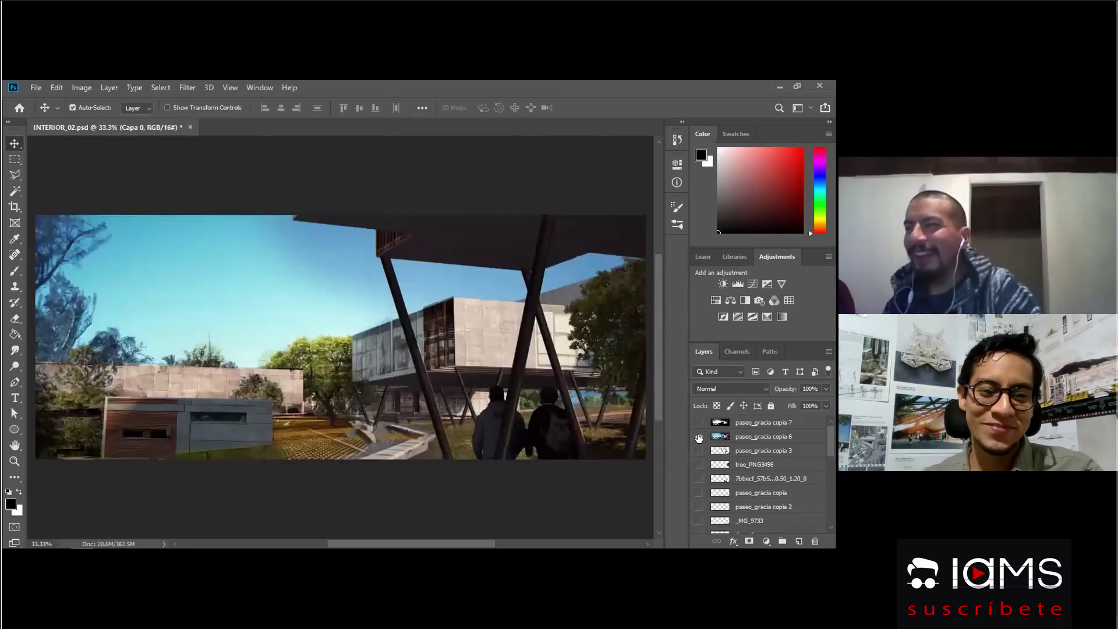
left_click(699, 437)
left_click(699, 437)
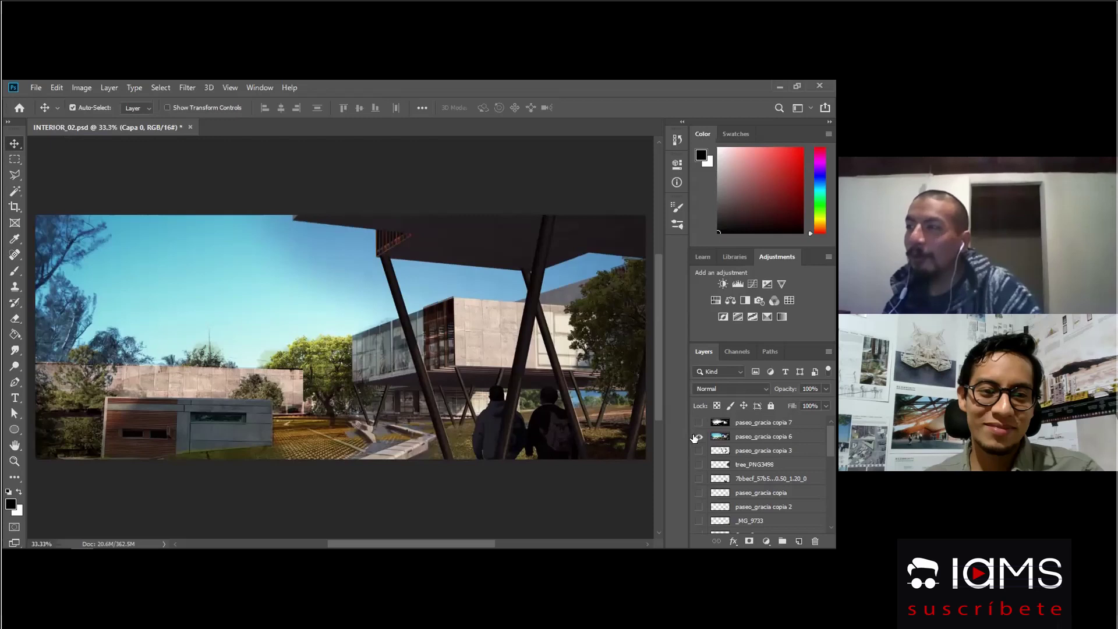
left_click(696, 436)
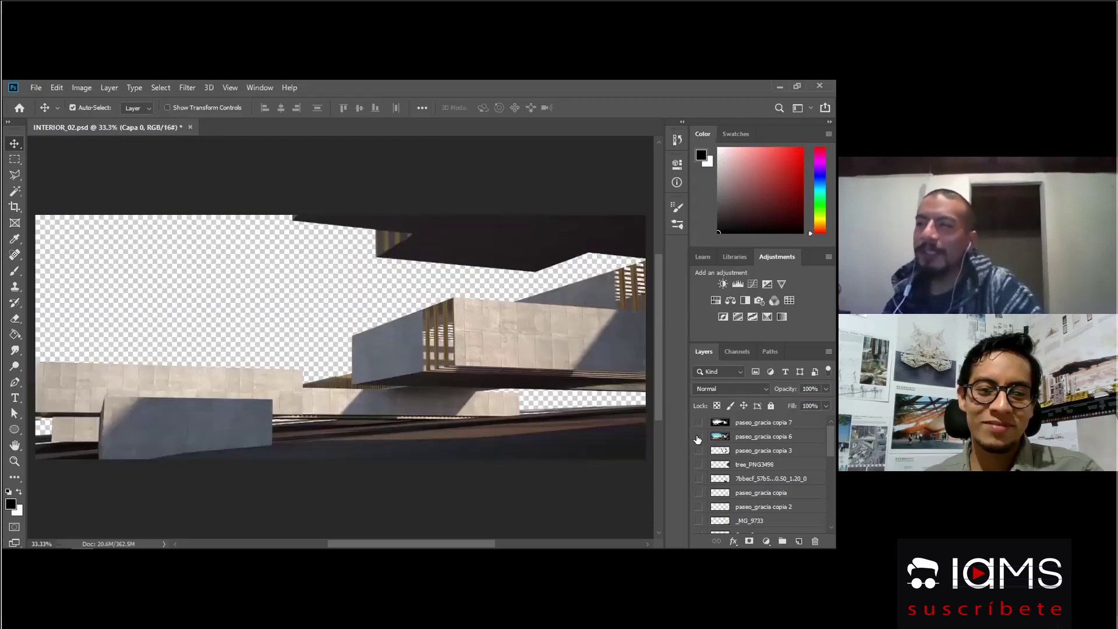
left_click(699, 438)
left_click(698, 440)
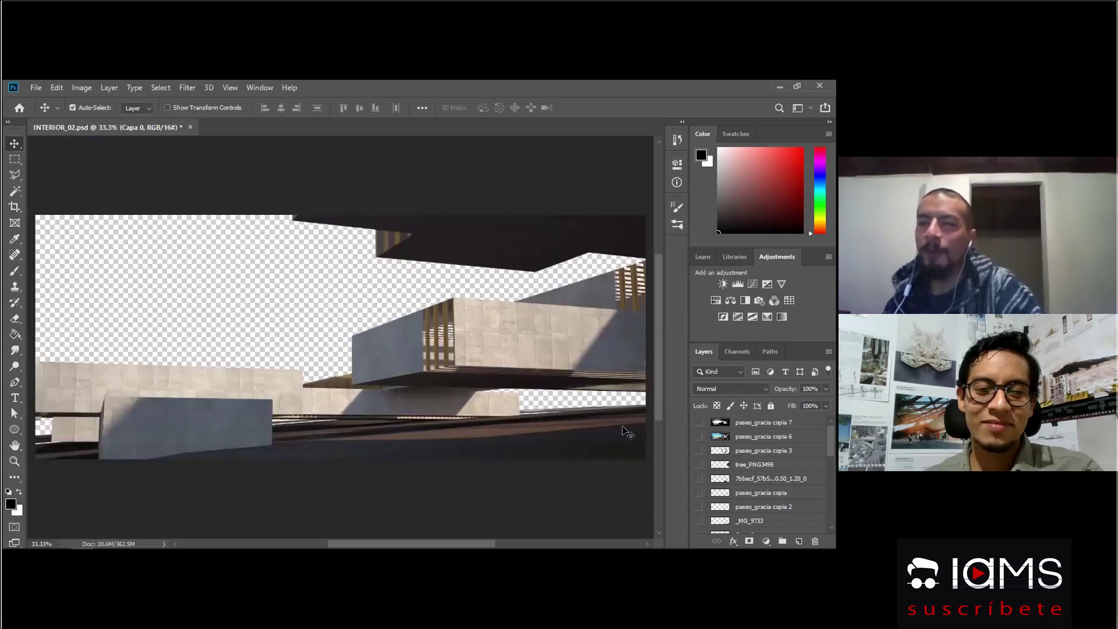
left_click(698, 436)
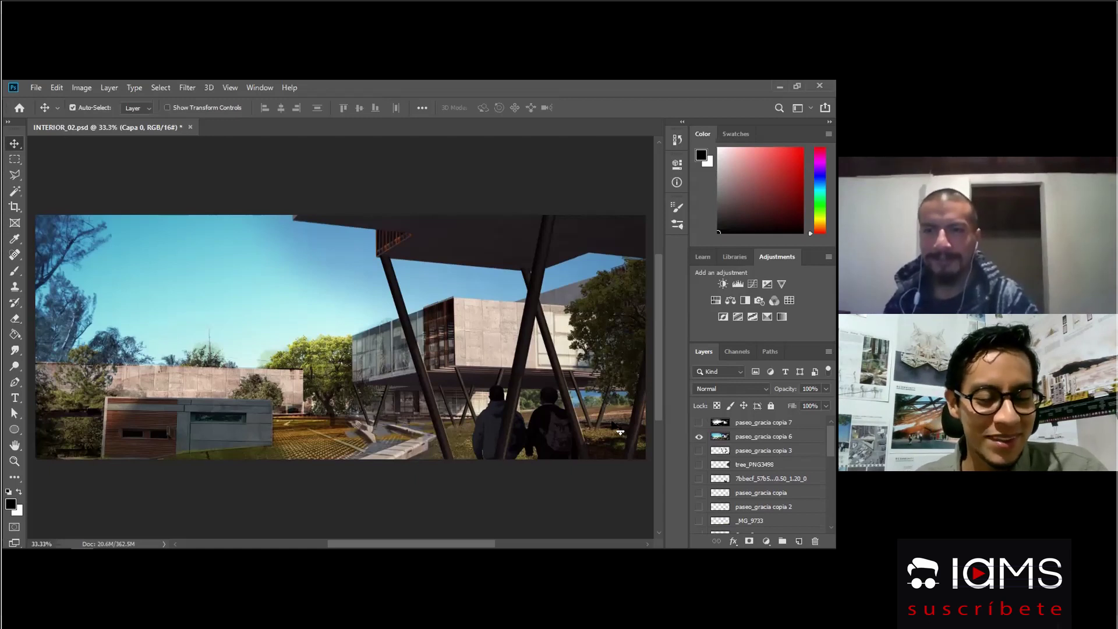
Switch to the PINXCEL presentation in Google Slides
scroll(620, 432, "up", 1)
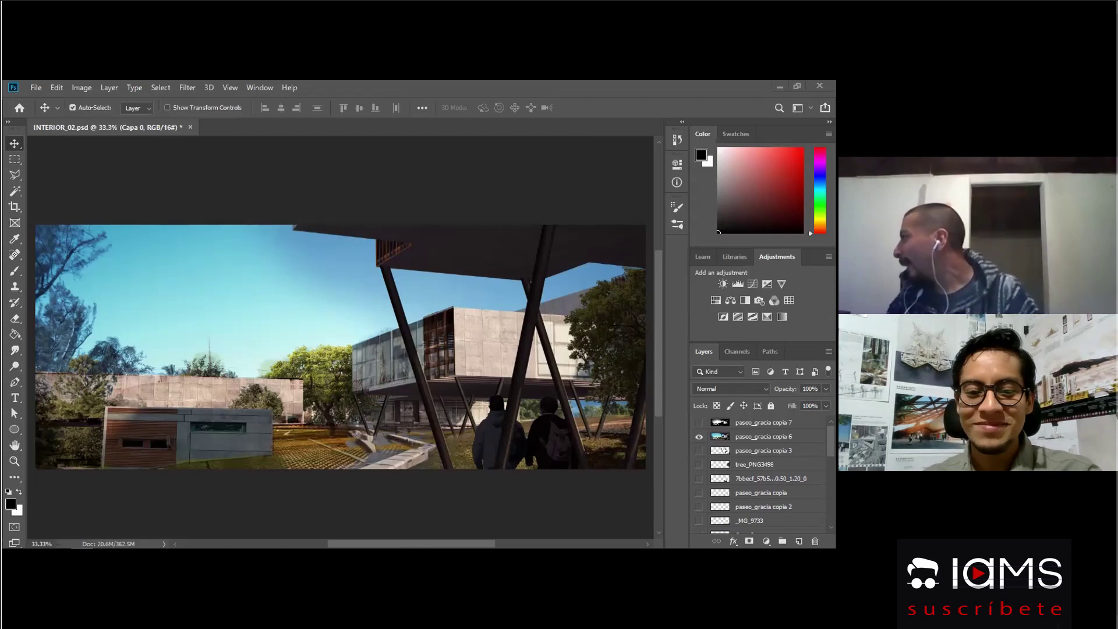
key("alt+Tab")
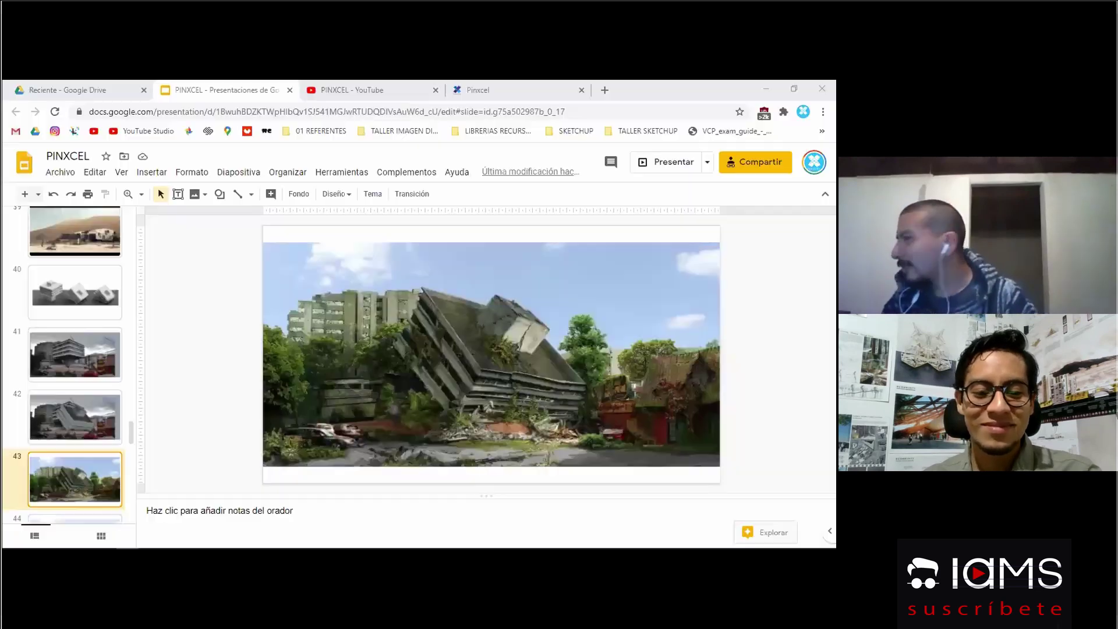